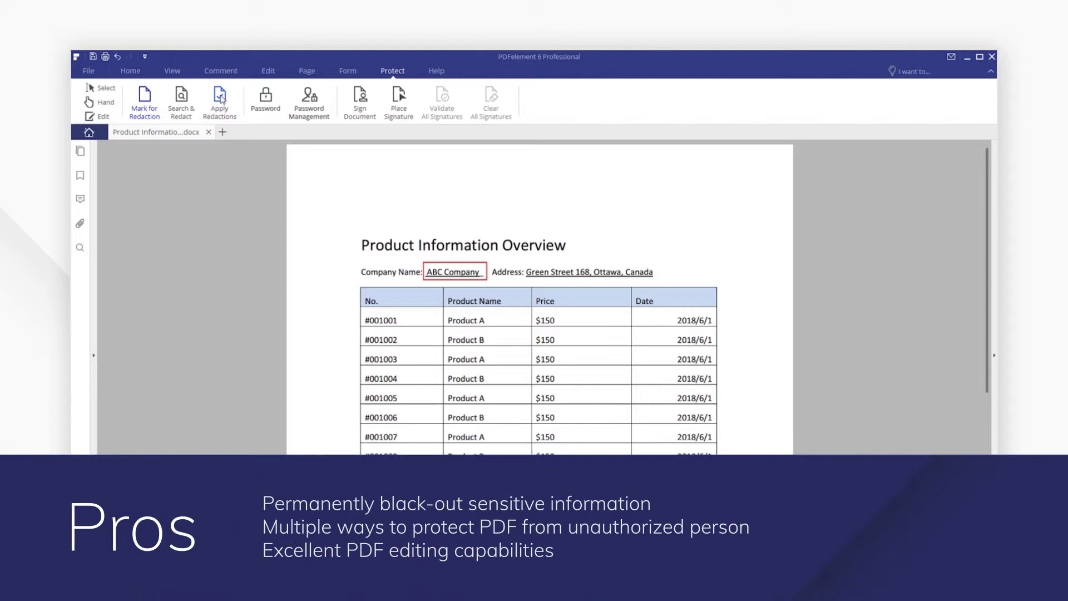
Confirm the permanent redaction of the ABC Company name.
left_click(610, 339)
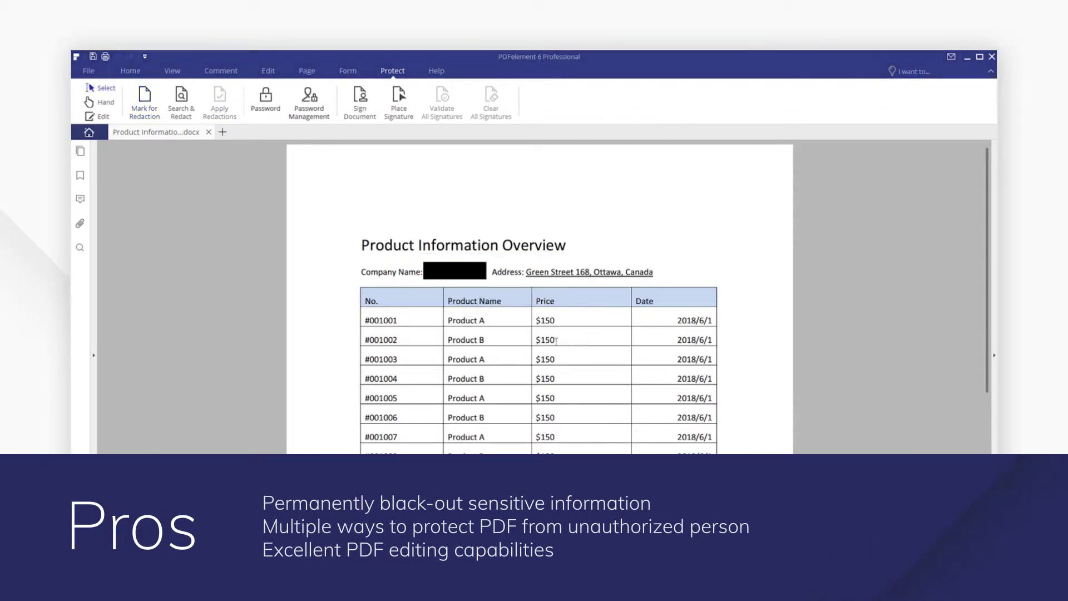
Search for '150', select all results, and apply redaction marks to every price.
left_click(181, 102)
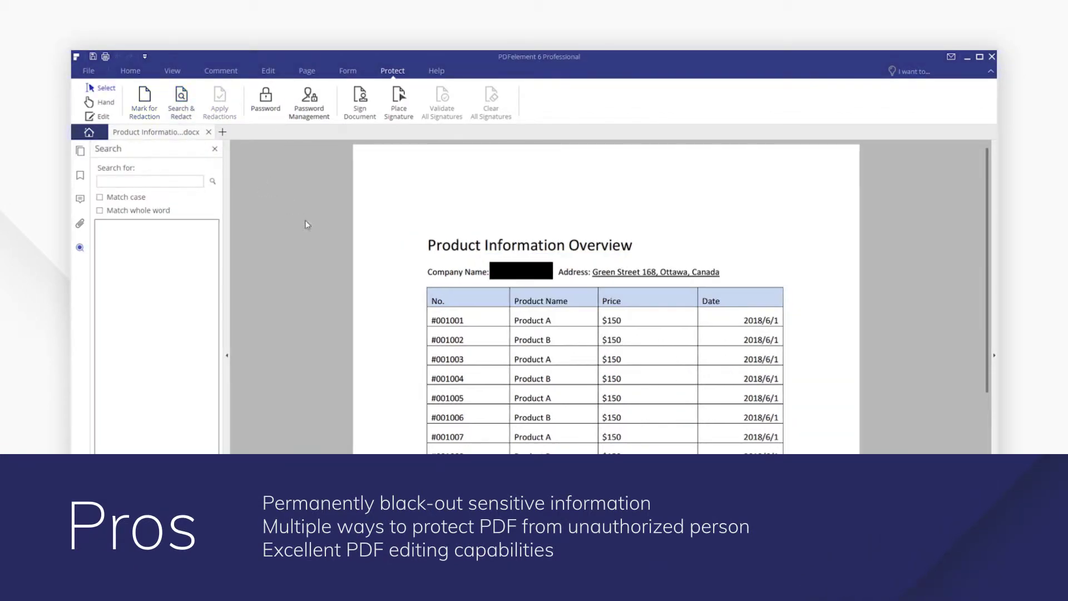
left_click(174, 183)
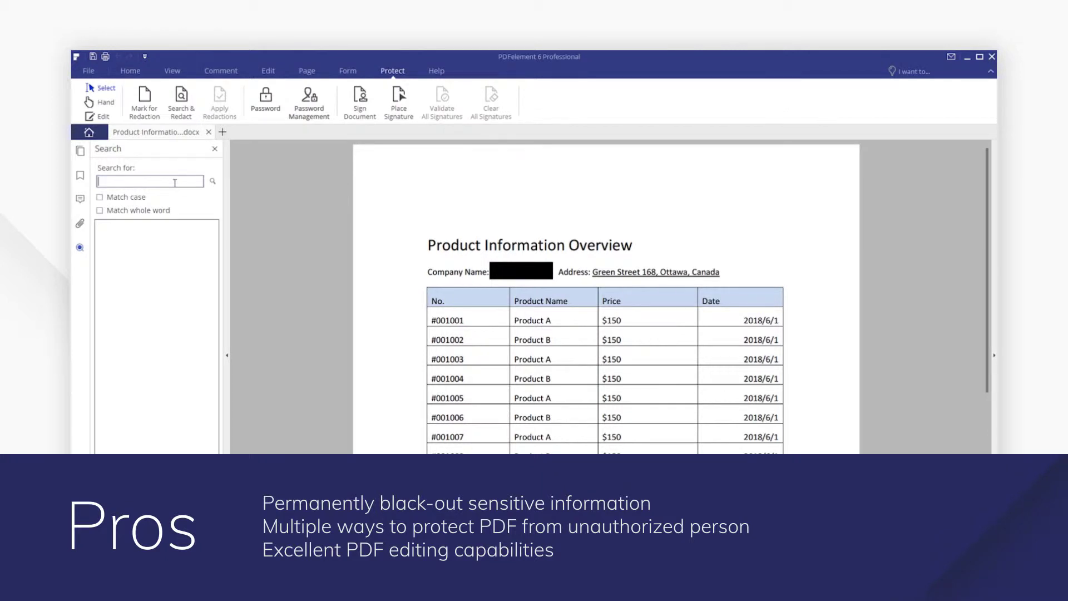
type("150")
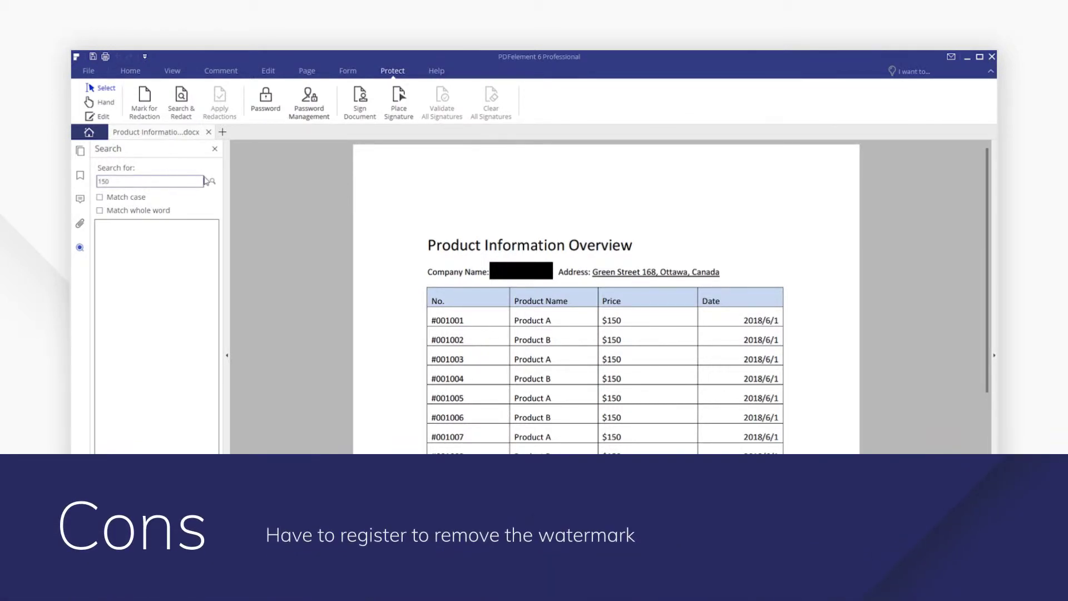
left_click(211, 181)
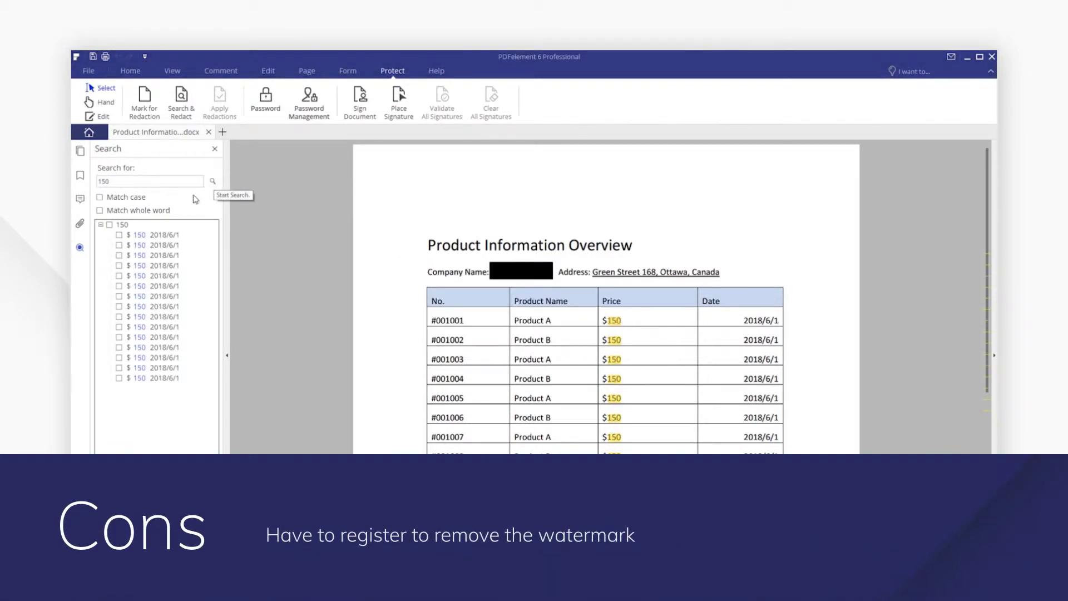
left_click(110, 225)
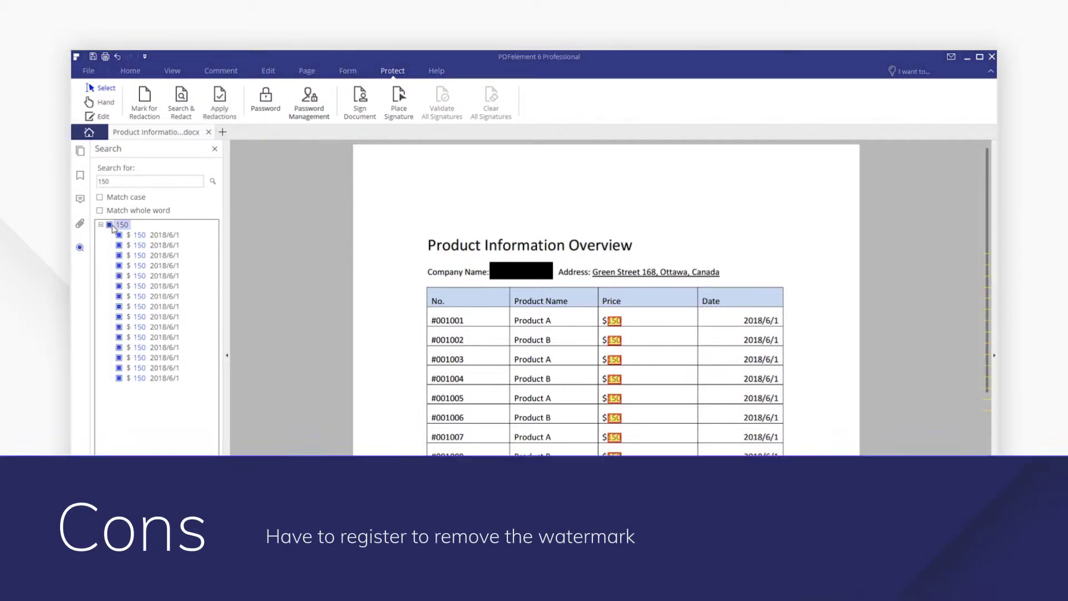
left_click(185, 544)
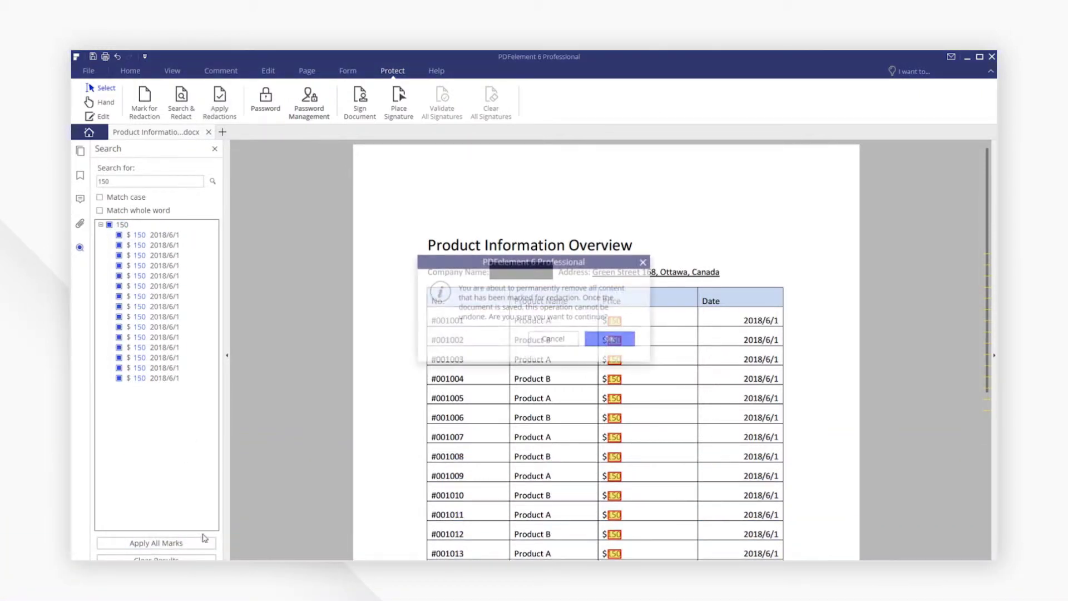